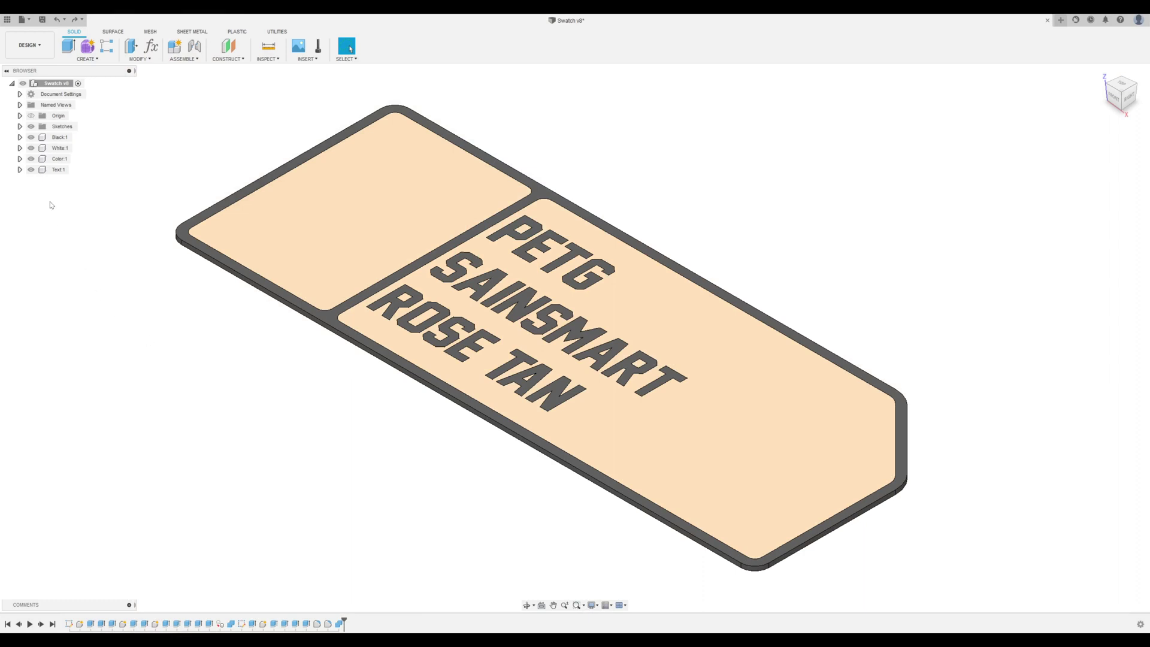
- Open the Text sketch and bring up Edit Text for the PETG / SAINSMART / ROSE TAN label
{"action": "left_click", "coordinate": [20, 127]}
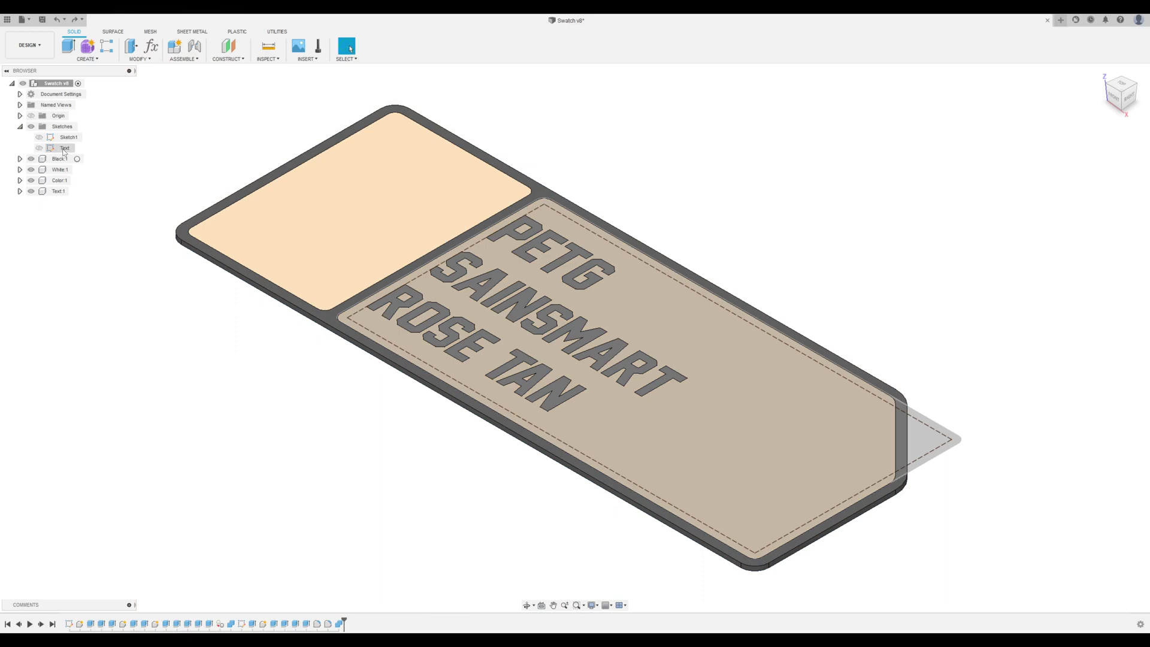
{"action": "double_click", "coordinate": [64, 148]}
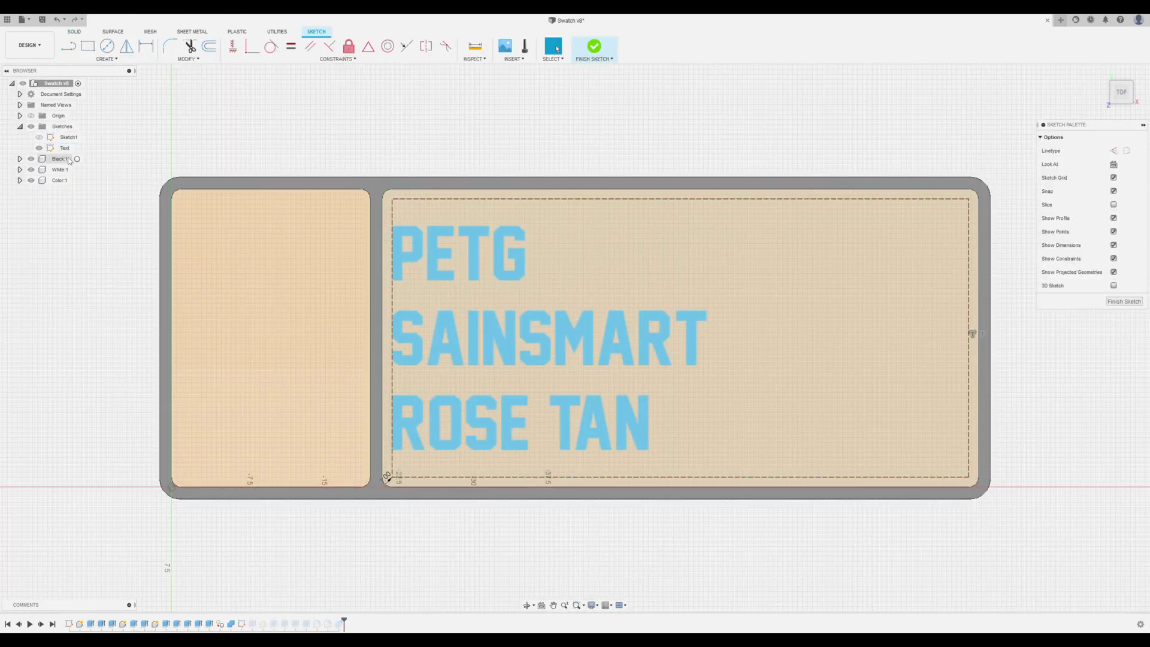
{"action": "left_click", "coordinate": [451, 341]}
{"action": "double_click", "coordinate": [467, 339]}
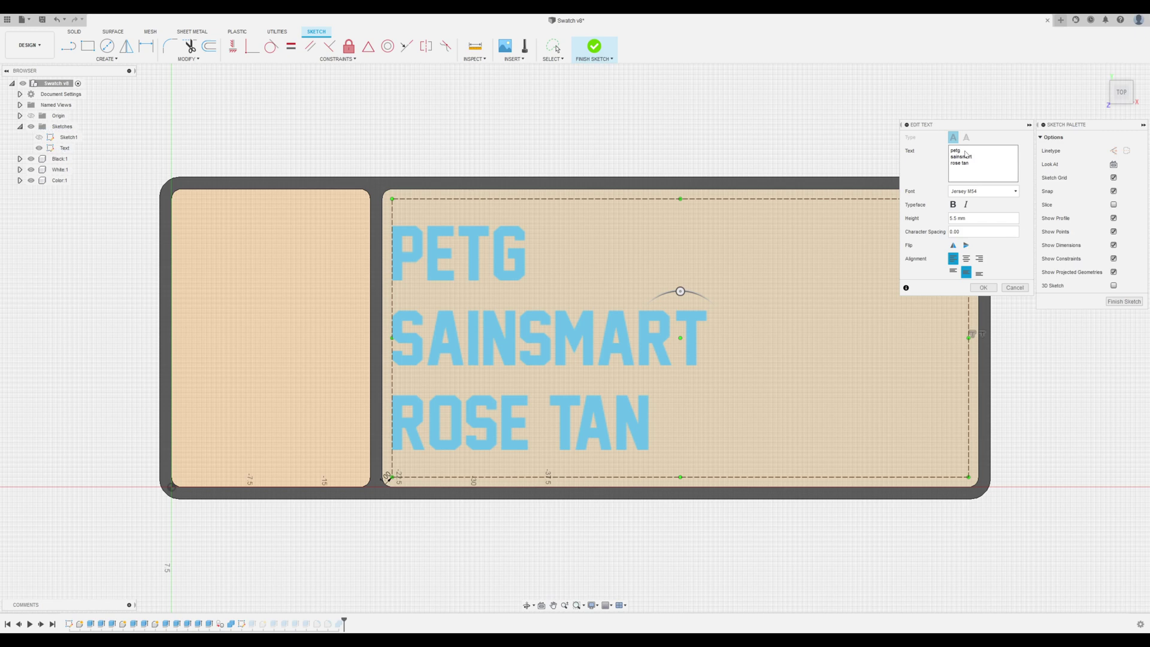
- Replace 'sainsmart' with 'amazon basics' and 'rose tan' with 'black' in the label, then confirm
{"action": "double_click", "coordinate": [971, 153]}
{"action": "double_click", "coordinate": [969, 157]}
{"action": "type", "text": "amaz"}
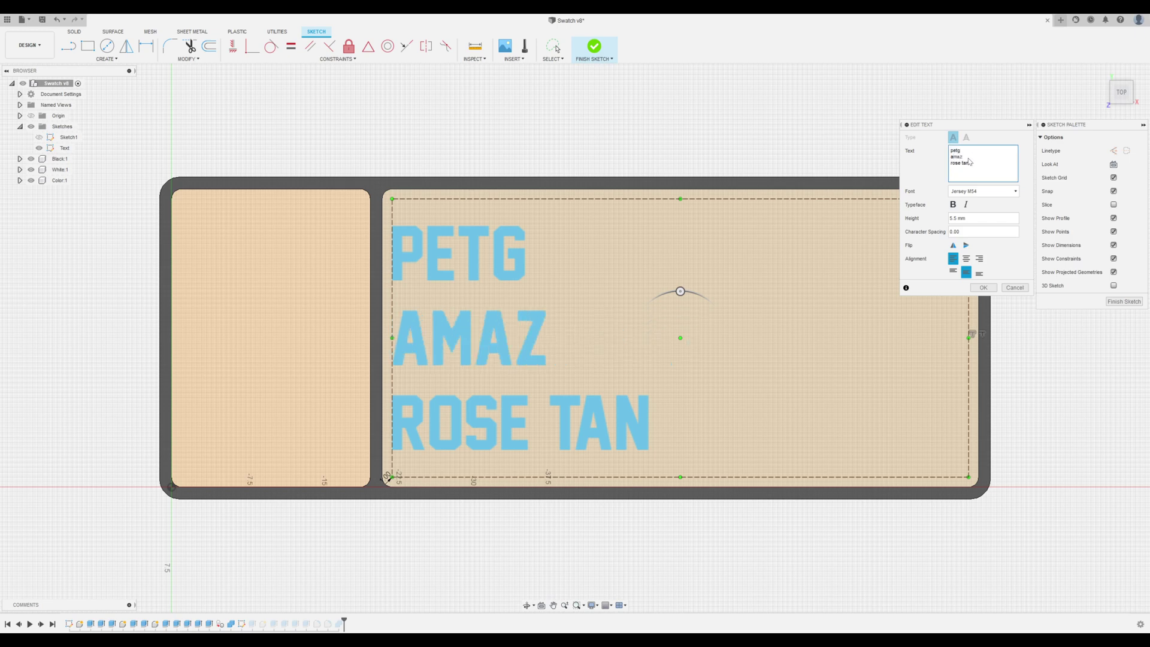
{"action": "type", "text": "on basics"}
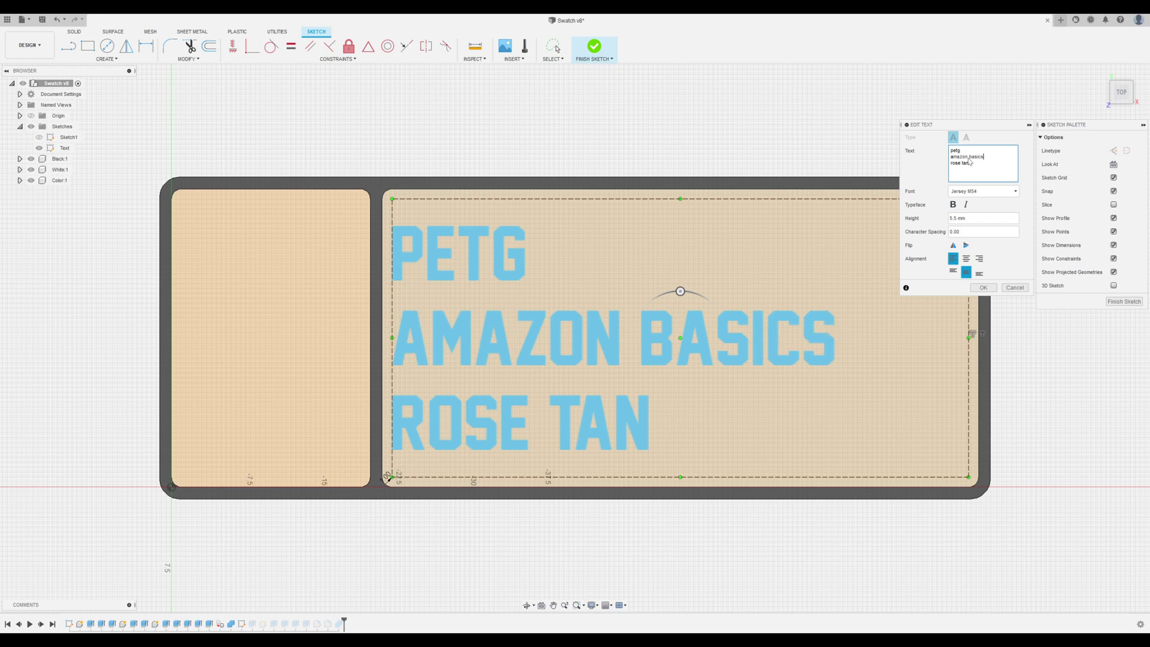
{"action": "left_click", "coordinate": [976, 168]}
{"action": "key", "text": "BackSpace"}
{"action": "key", "text": "BackSpace"}
{"action": "key", "text": "BackSpace"}
{"action": "key", "text": "BackSpace"}
{"action": "key", "text": "BackSpace"}
{"action": "key", "text": "BackSpace"}
{"action": "key", "text": "BackSpace"}
{"action": "key", "text": "BackSpace"}
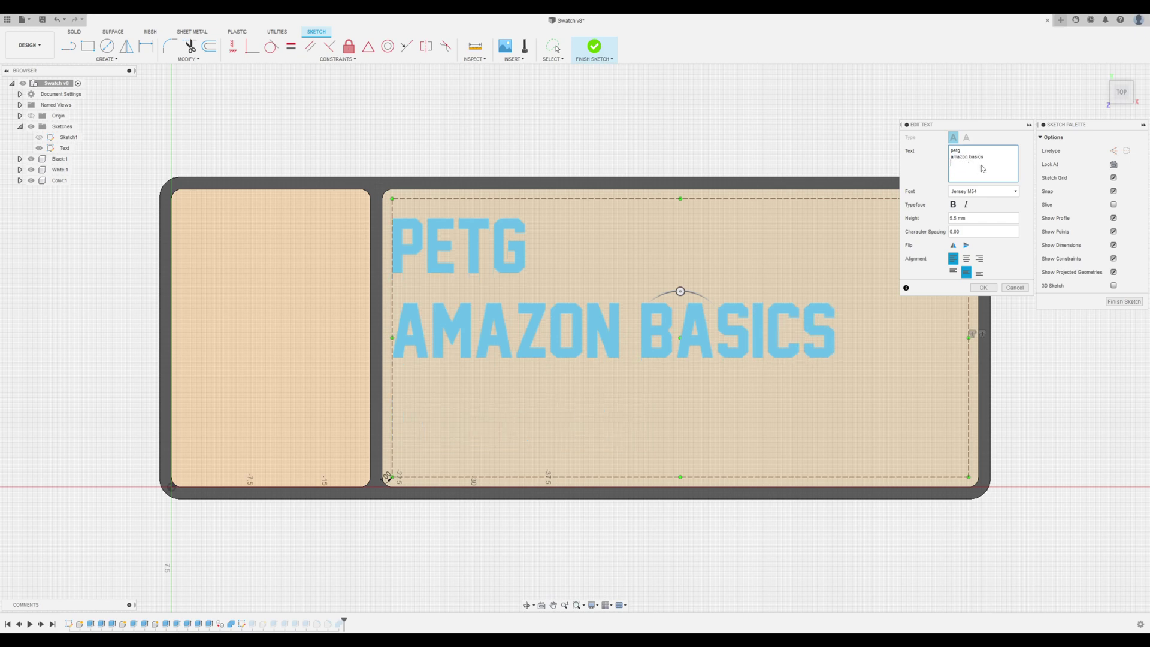
{"action": "type", "text": "black"}
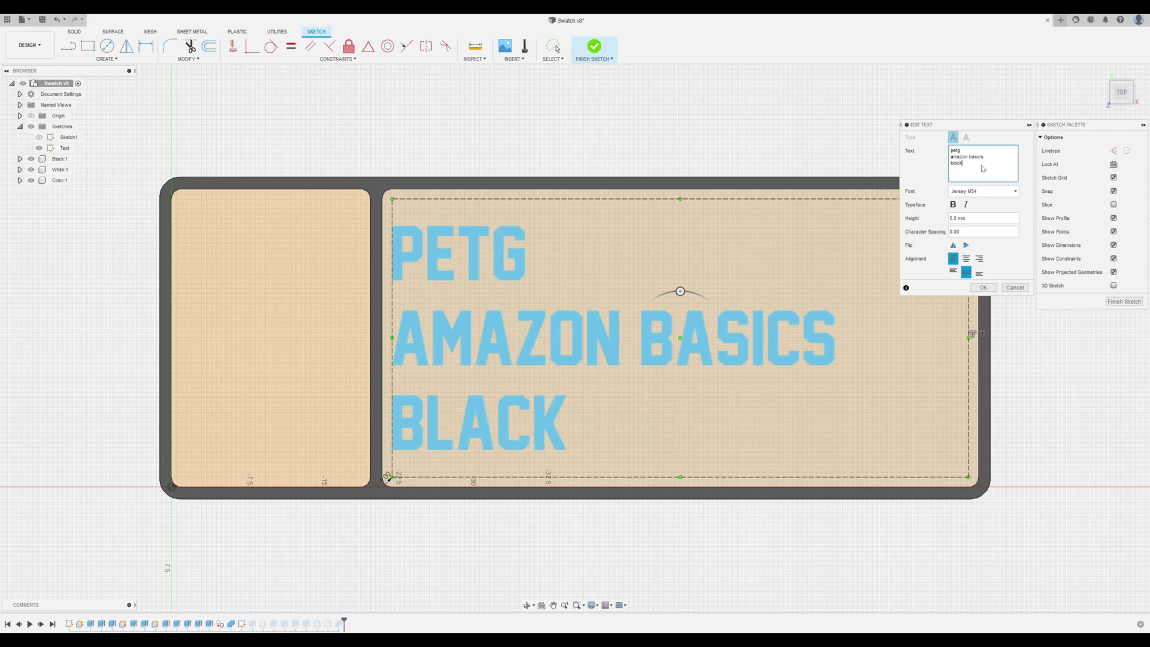
{"action": "left_click", "coordinate": [982, 288]}
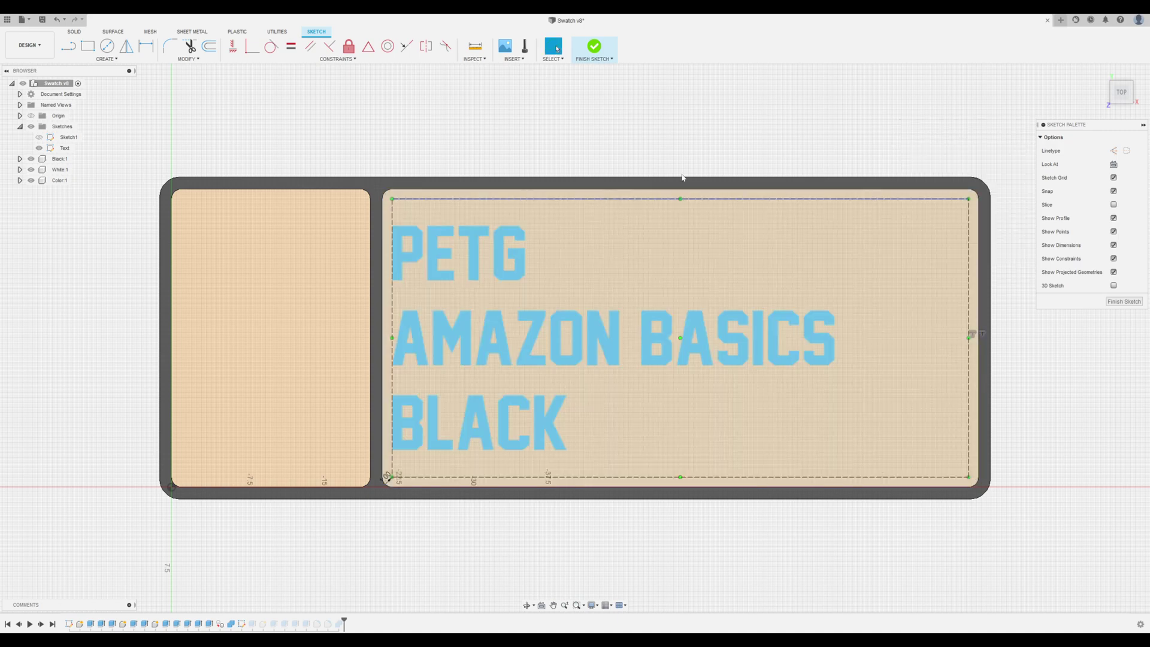
- Finish the text sketch to return to the solid chip model
{"action": "left_click", "coordinate": [594, 50]}
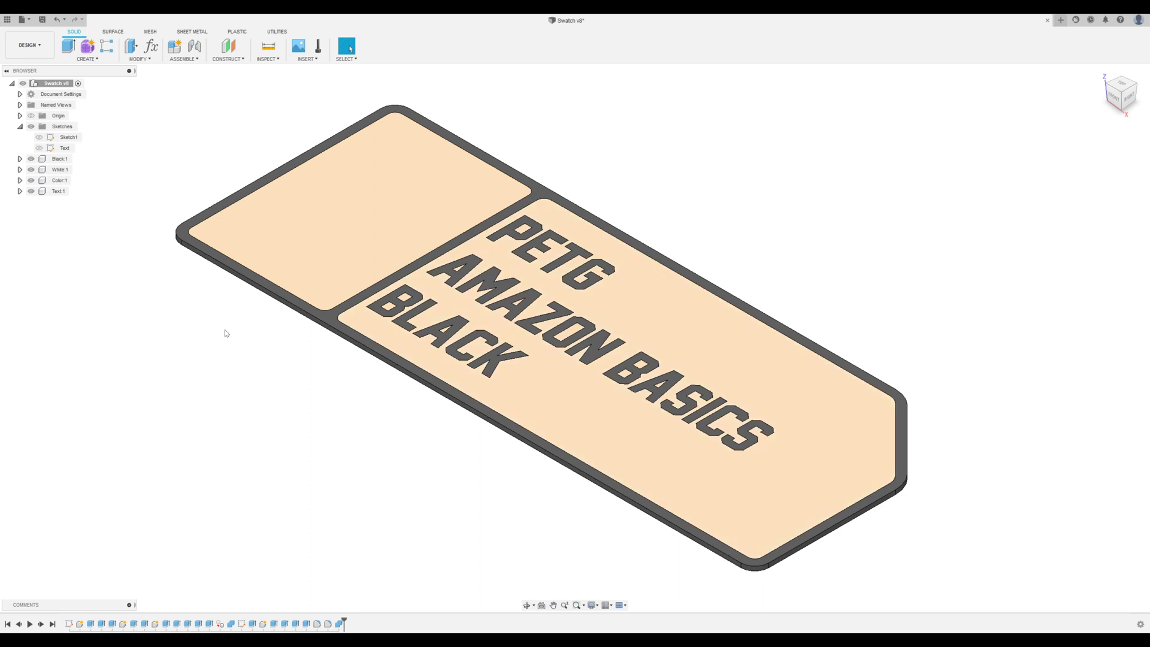
- Export the Black body as an STL named Black into a new 'PETG - Black' folder under Amazon Basics
{"action": "right_click", "coordinate": [59, 160]}
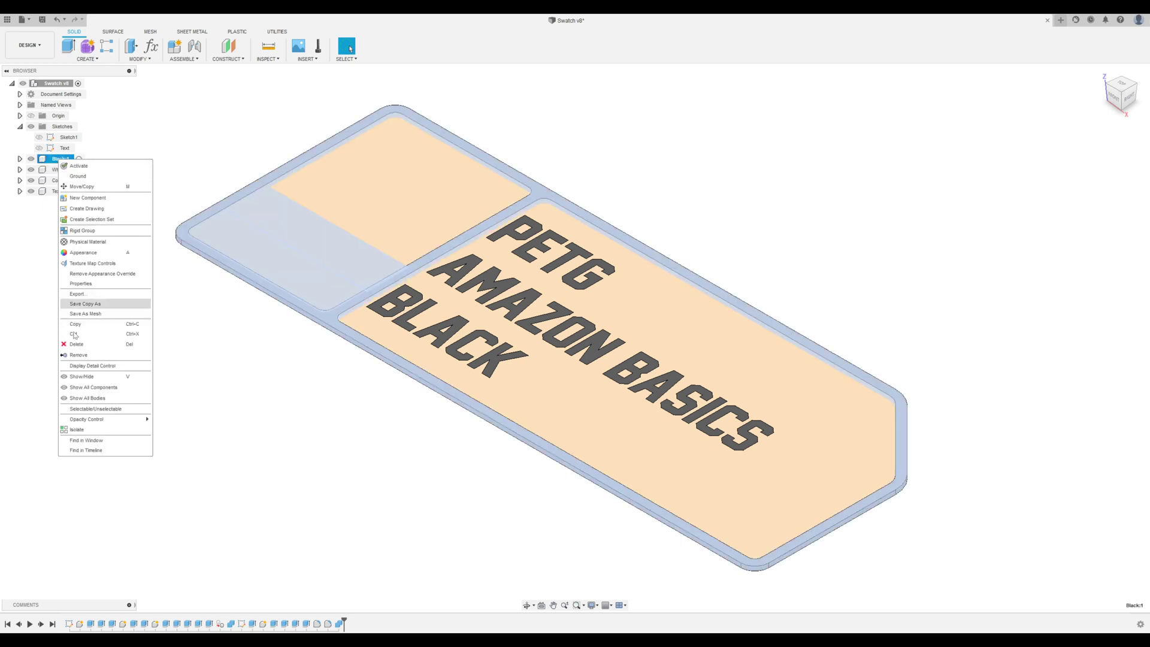
{"action": "left_click", "coordinate": [99, 314]}
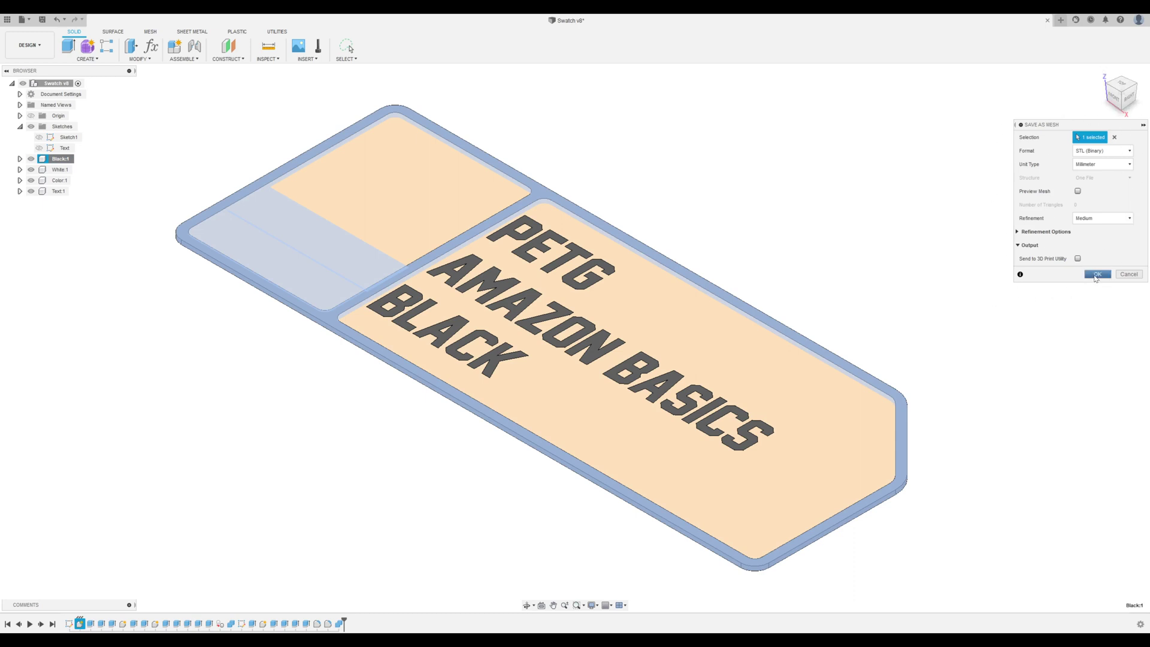
{"action": "left_click", "coordinate": [1096, 275]}
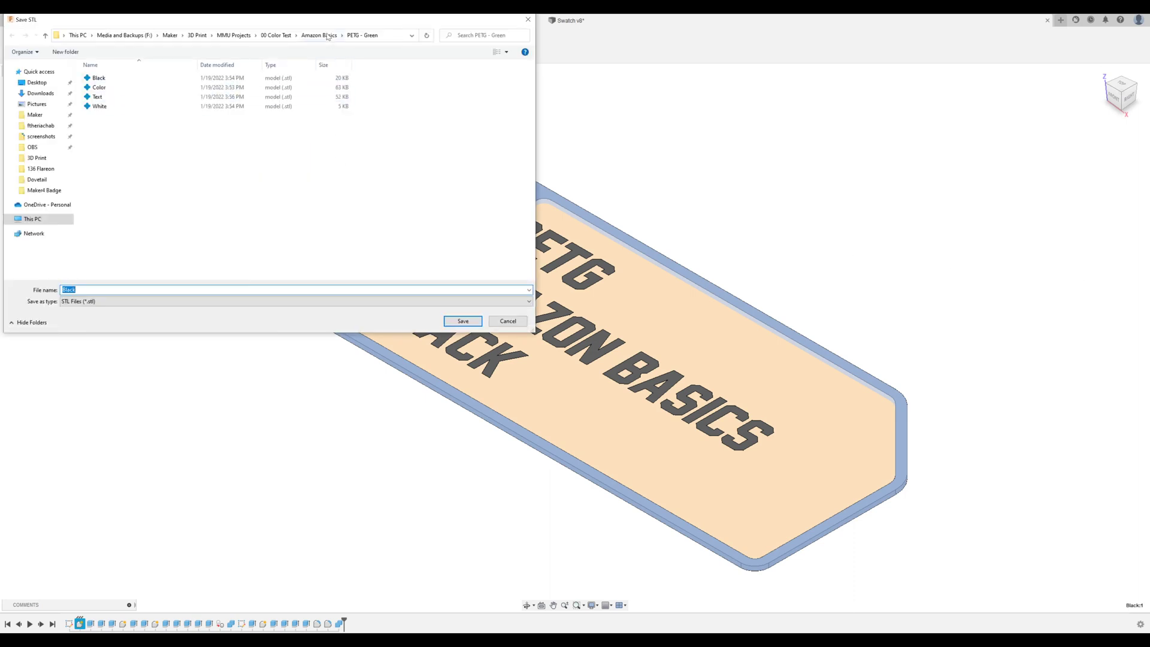
{"action": "left_click", "coordinate": [326, 36]}
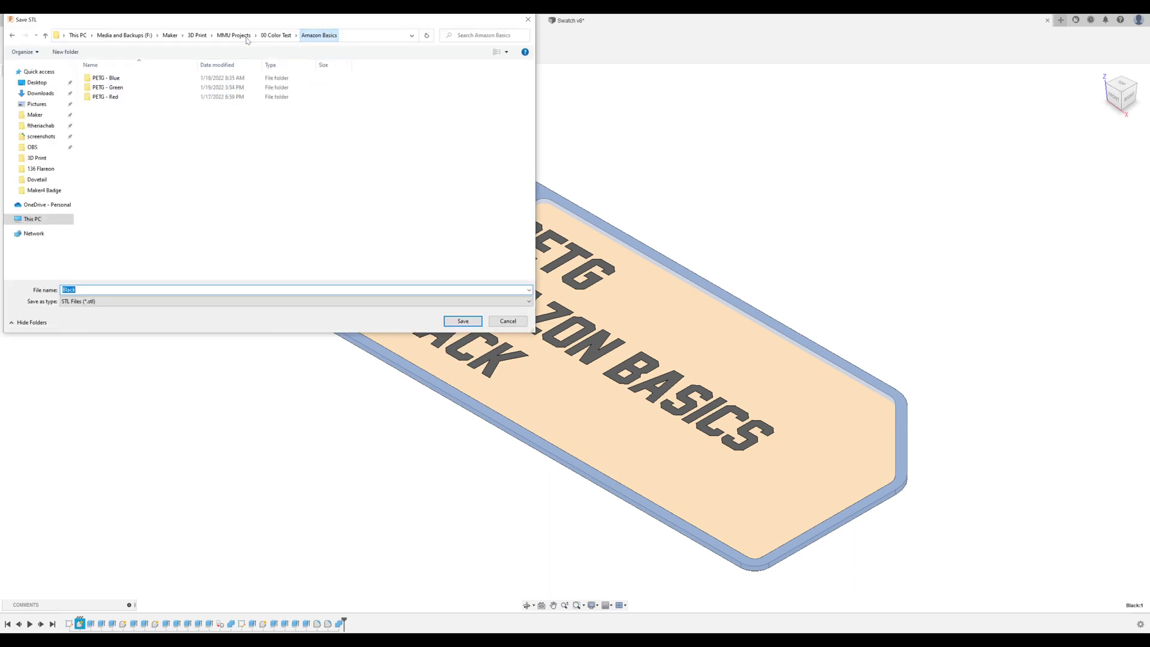
{"action": "left_click", "coordinate": [64, 53]}
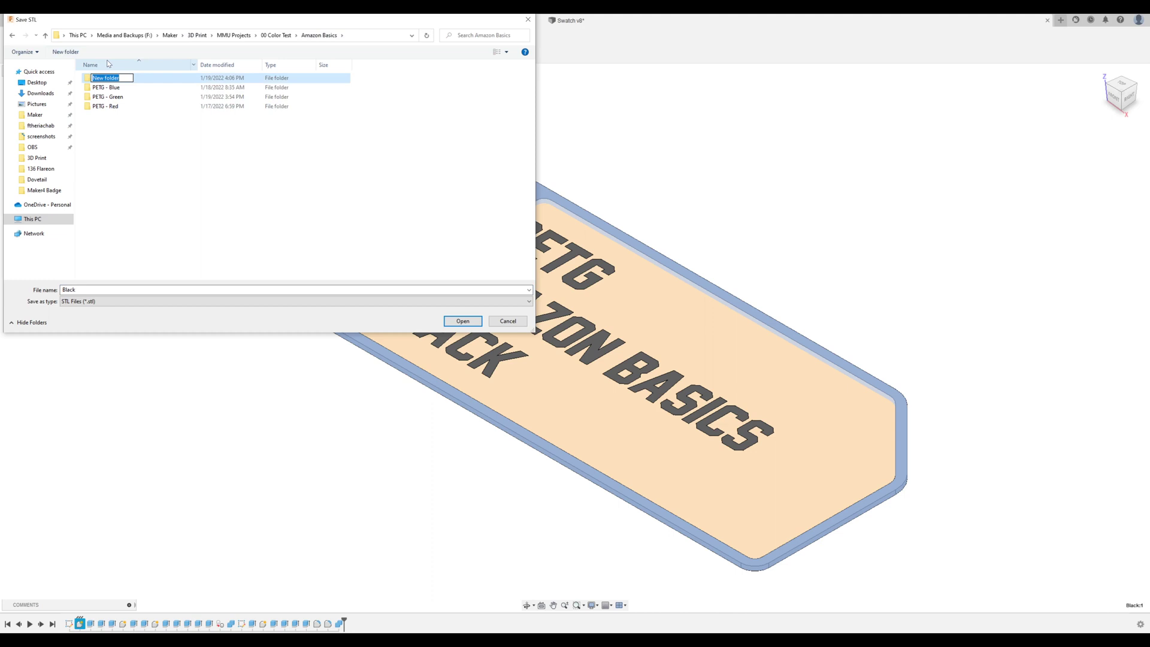
{"action": "type", "text": "PETG - Black"}
{"action": "key", "text": "Return"}
{"action": "key", "text": "Return"}
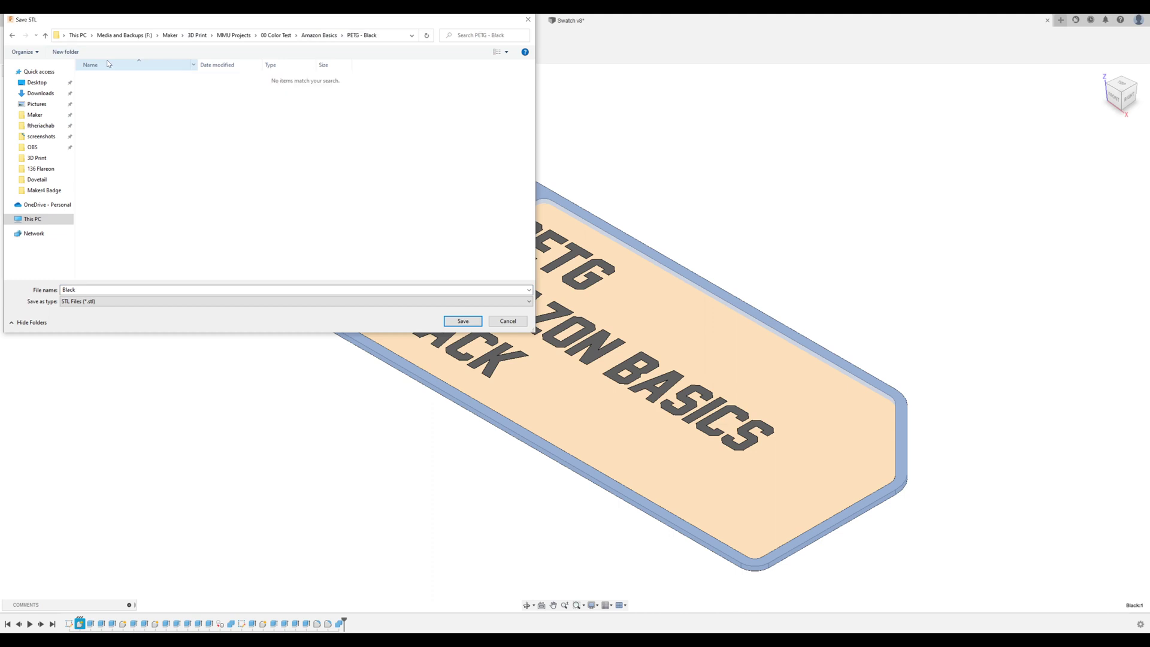
{"action": "left_click", "coordinate": [463, 321]}
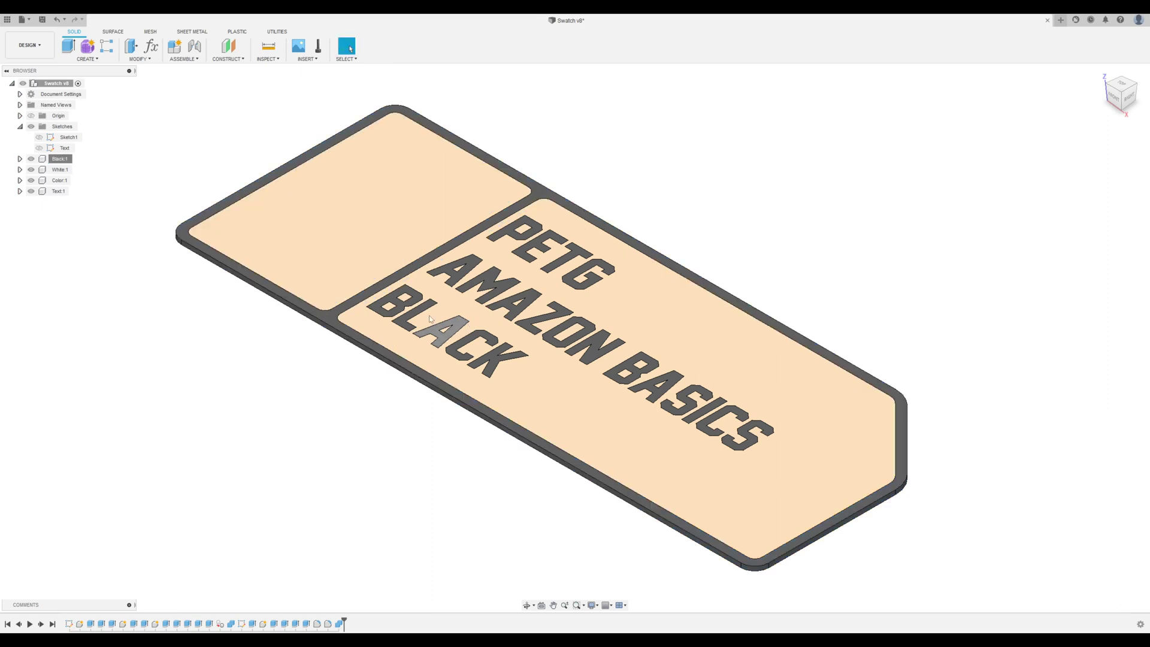
- Export the White, Color and Text bodies as STL meshes too
{"action": "right_click", "coordinate": [47, 172]}
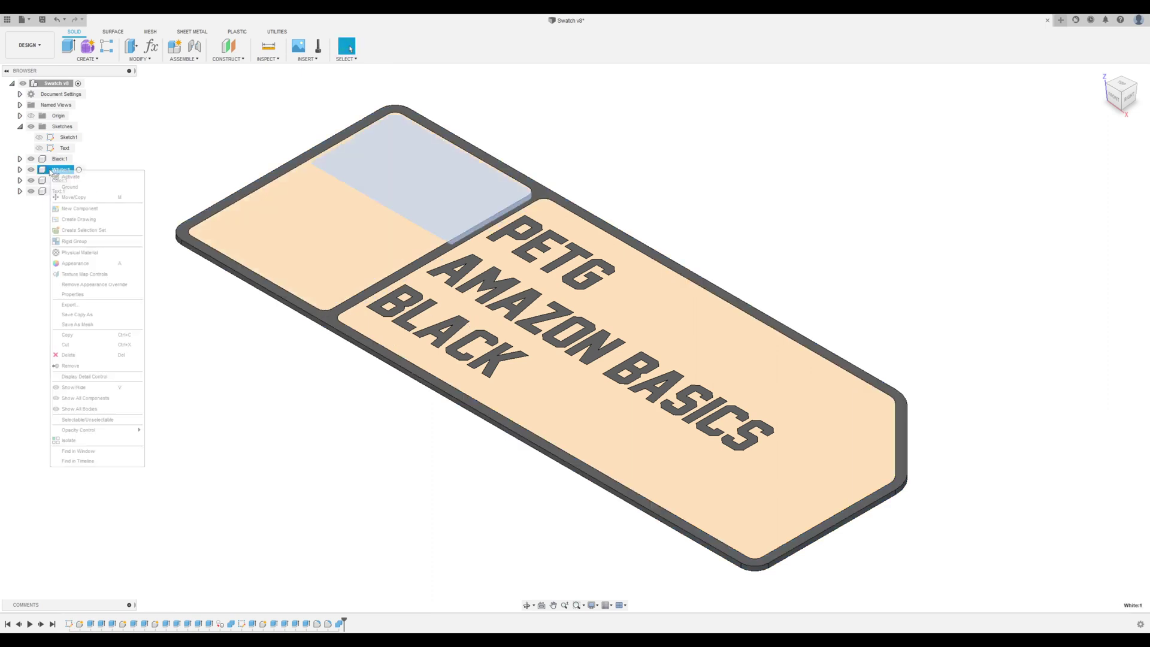
{"action": "left_click", "coordinate": [90, 327]}
{"action": "key", "text": "Return"}
{"action": "key", "text": "Return"}
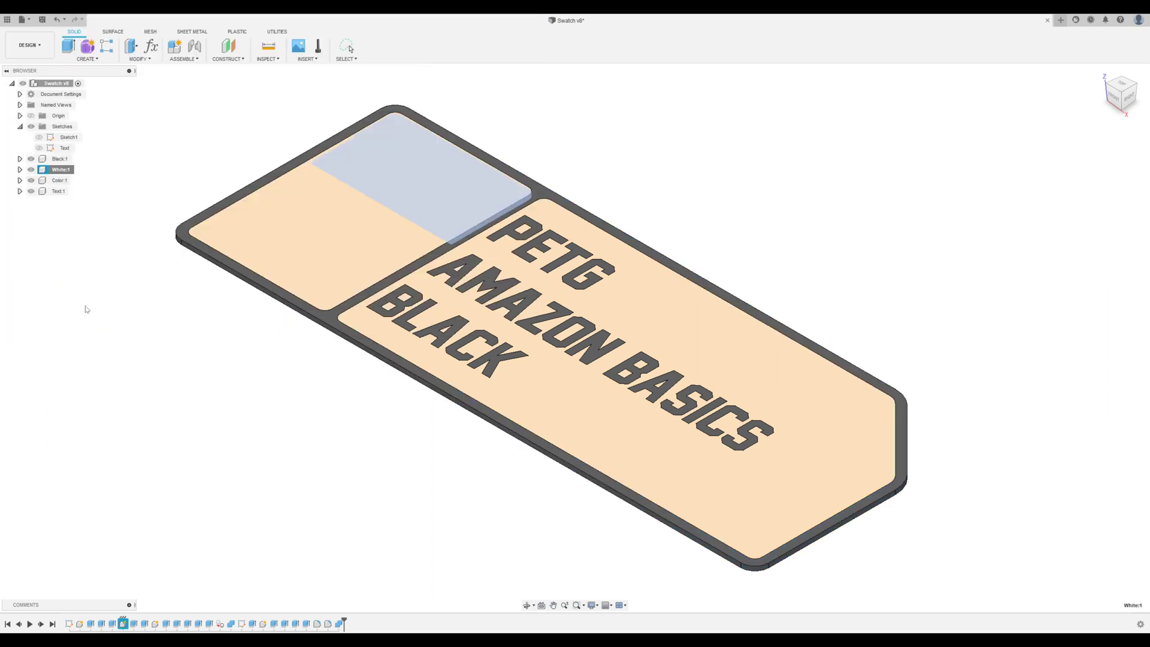
{"action": "right_click", "coordinate": [63, 179]}
{"action": "left_click", "coordinate": [107, 339]}
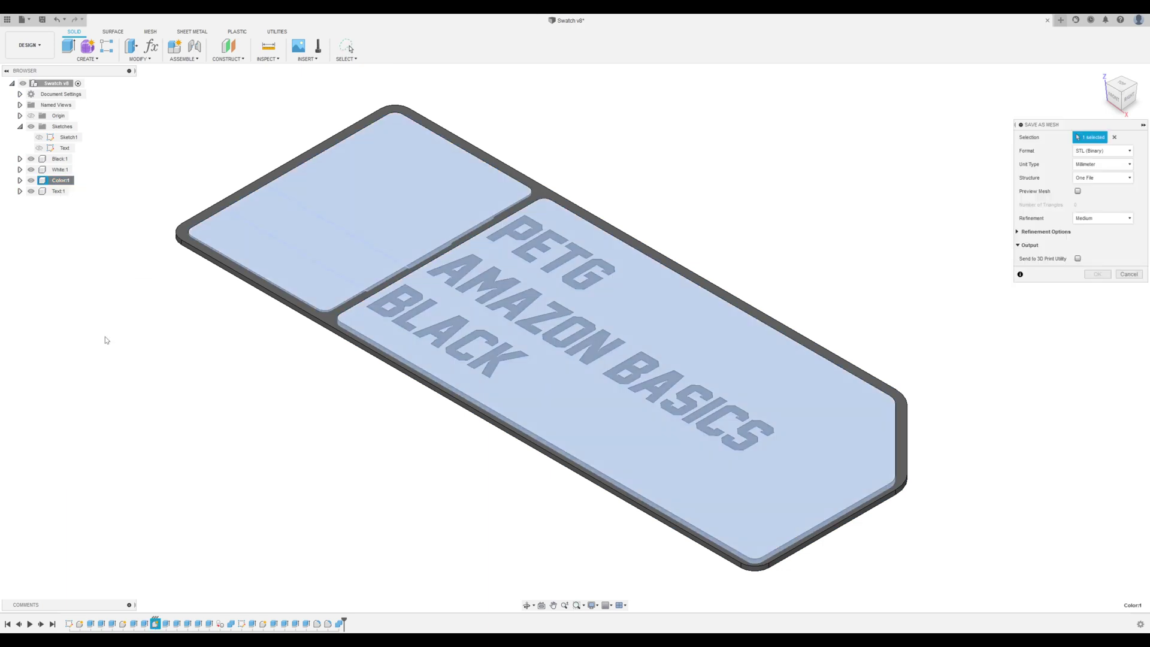
{"action": "key", "text": "Return"}
{"action": "key", "text": "Return"}
{"action": "right_click", "coordinate": [59, 191]}
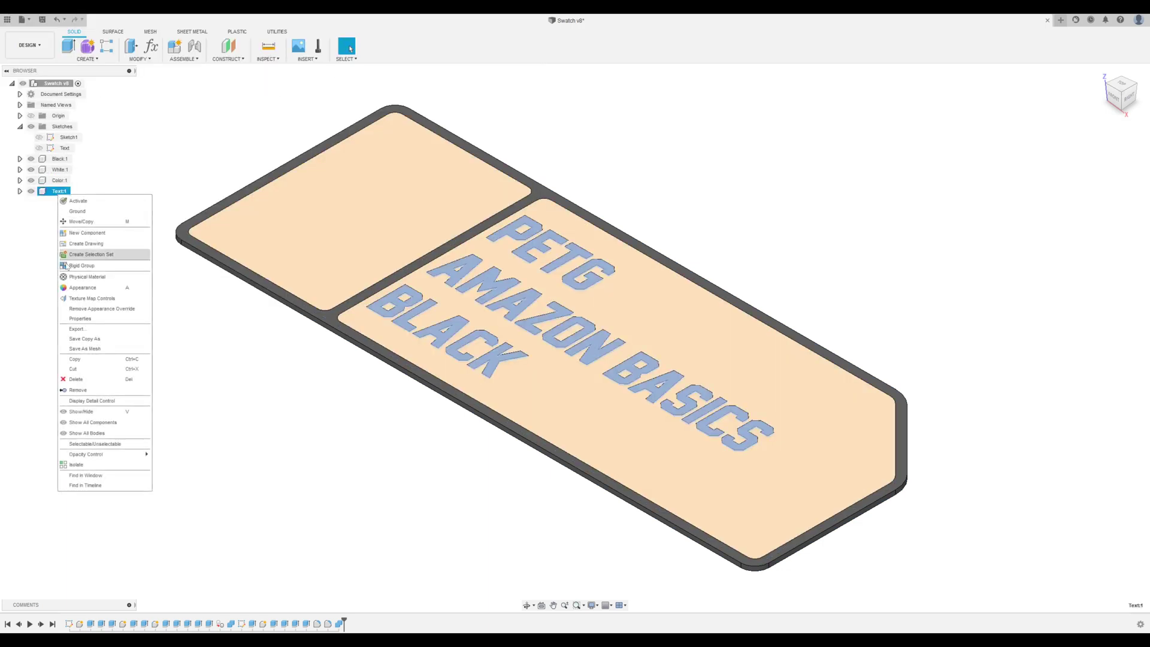
{"action": "left_click", "coordinate": [80, 348]}
{"action": "key", "text": "Return"}
{"action": "key", "text": "Return"}
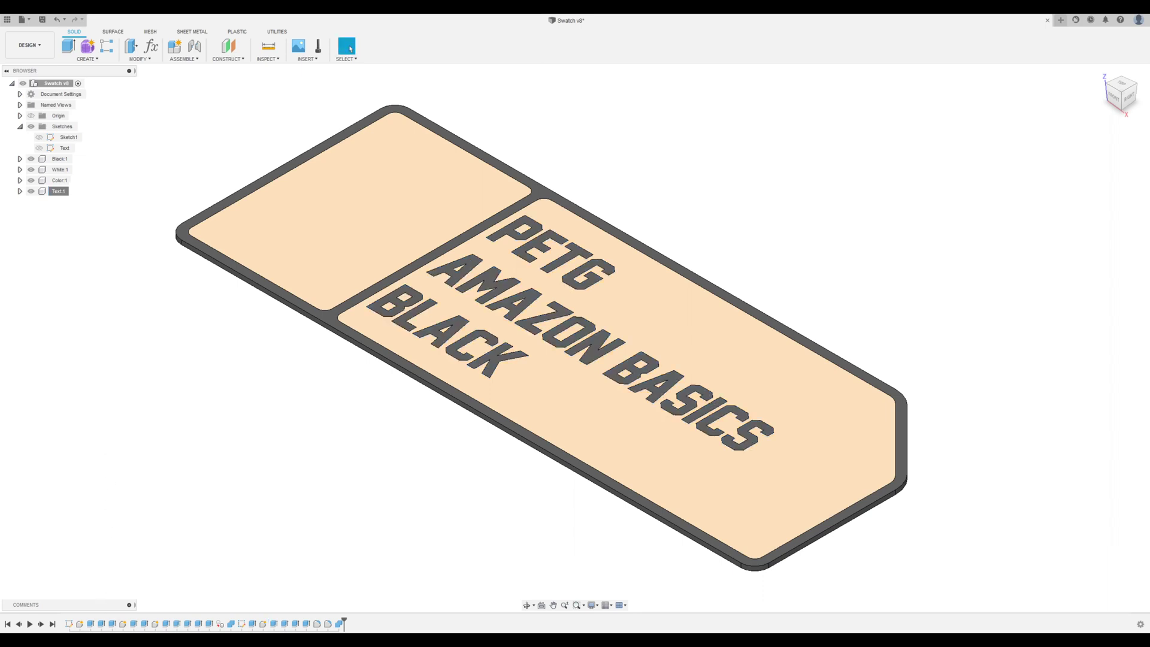
{"action": "mouse_move", "coordinate": [110, 640]}
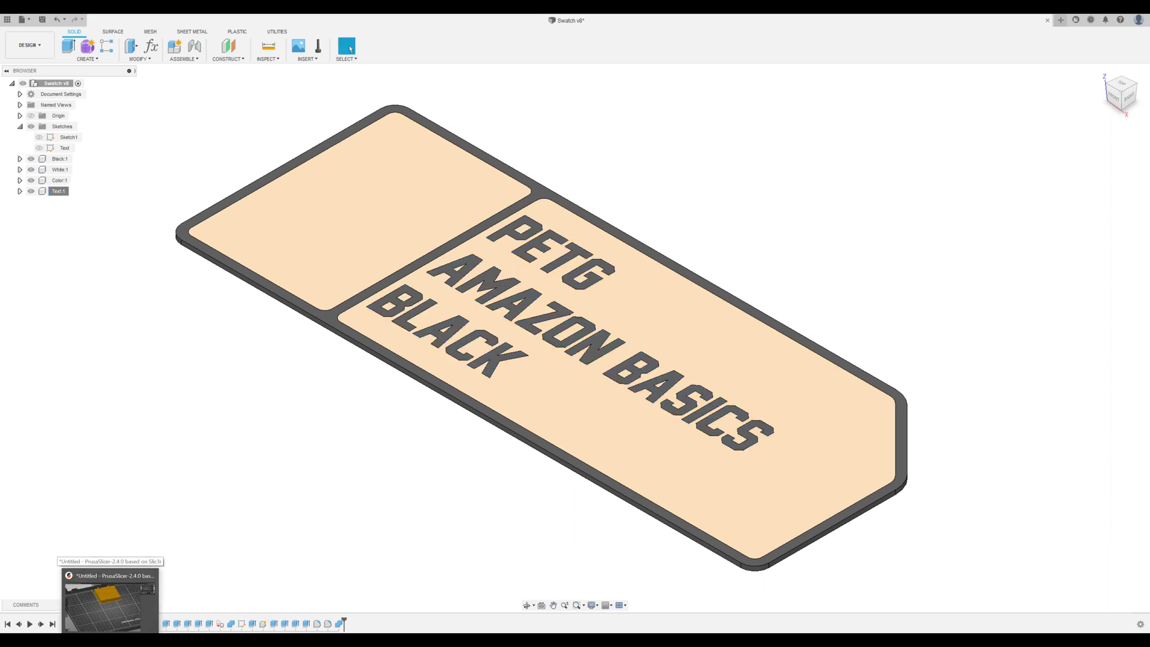
- In PrusaSlicer, add the Black, Color, Text and White STLs from Amazon Basics > PETG - Black
{"action": "left_click", "coordinate": [110, 604]}
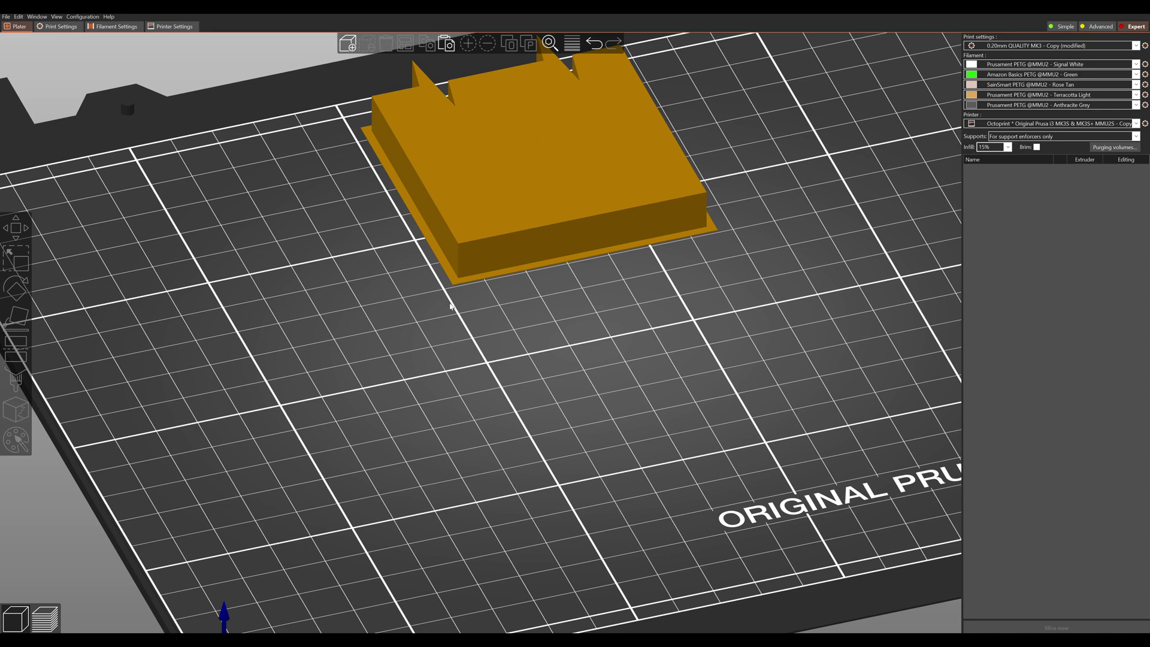
{"action": "left_click", "coordinate": [349, 43]}
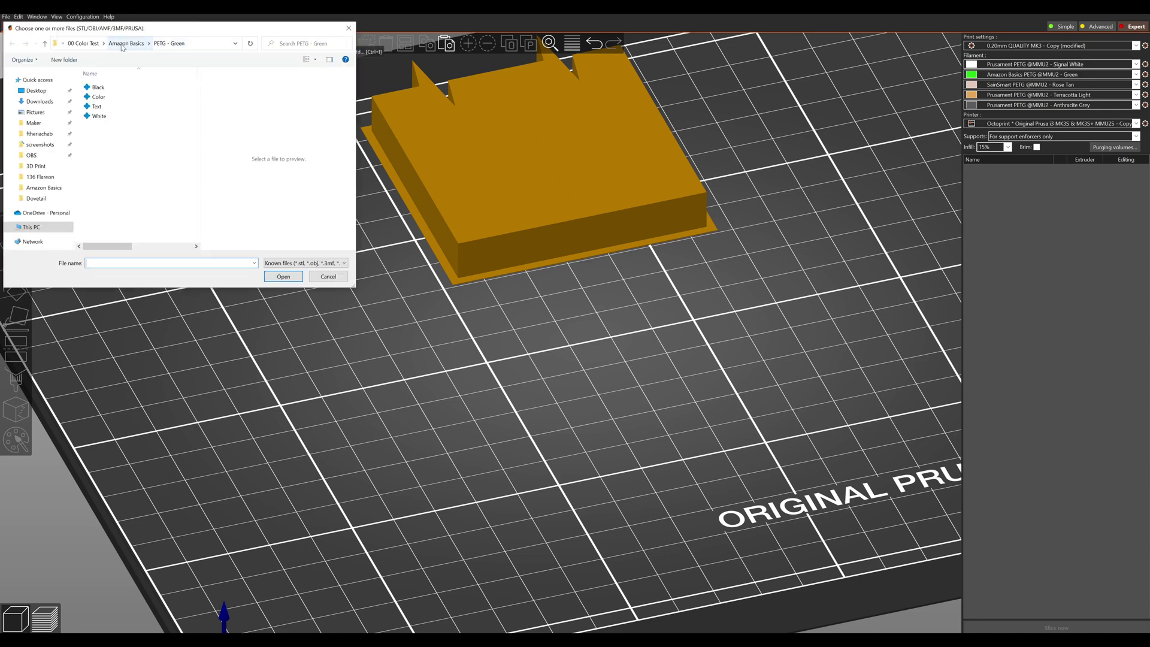
{"action": "left_click", "coordinate": [126, 43]}
{"action": "double_click", "coordinate": [111, 89]}
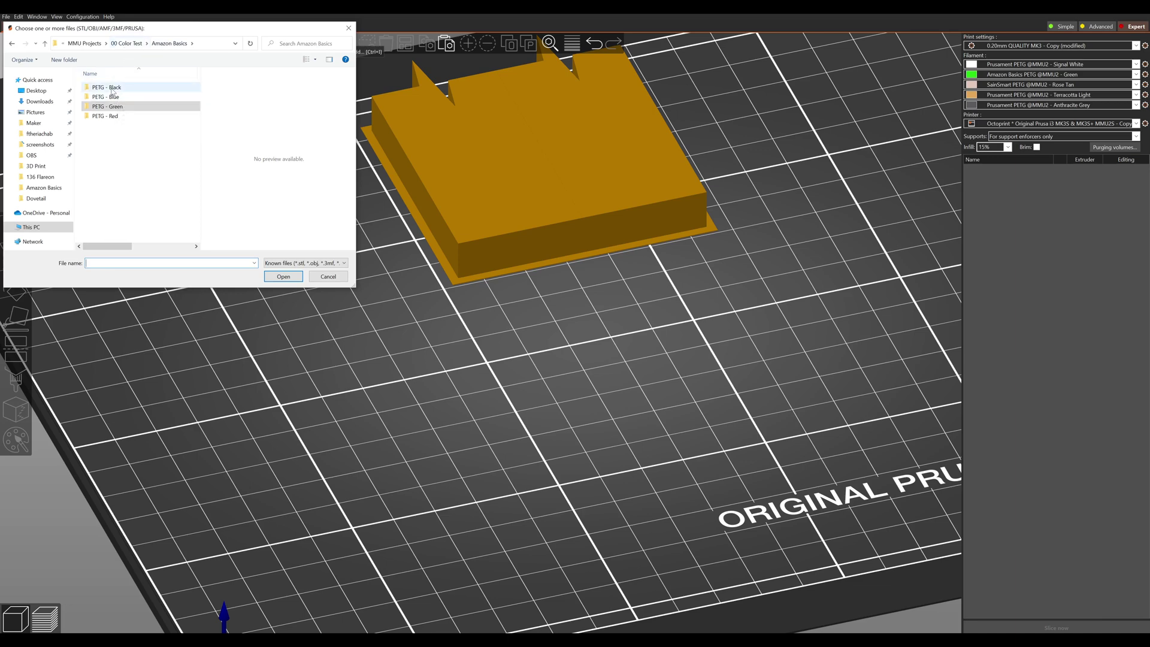
{"action": "key", "text": "ctrl+a"}
{"action": "left_click", "coordinate": [117, 139]}
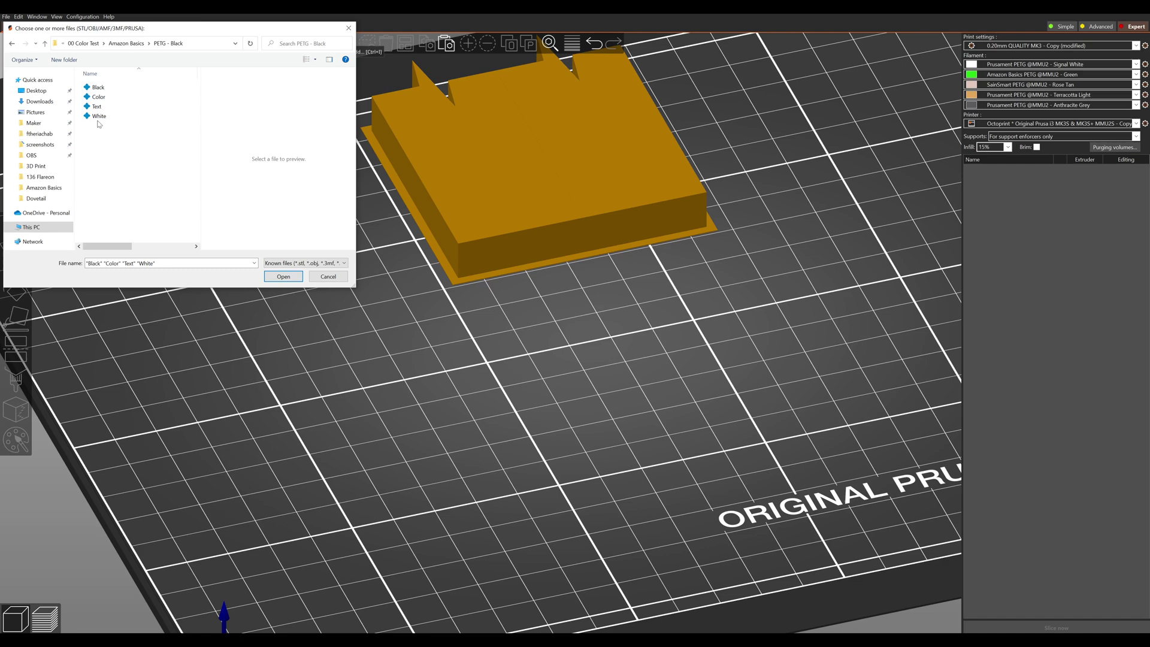
{"action": "left_click_drag", "start_coordinate": [106, 130], "coordinate": [91, 83]}
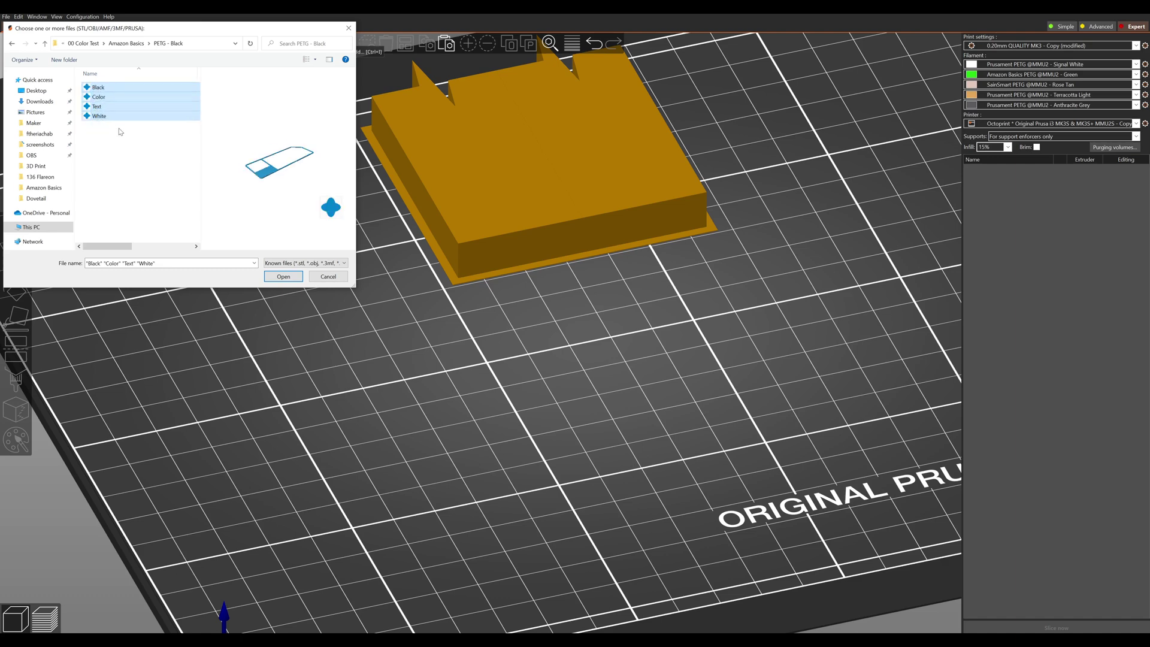
{"action": "left_click", "coordinate": [286, 275]}
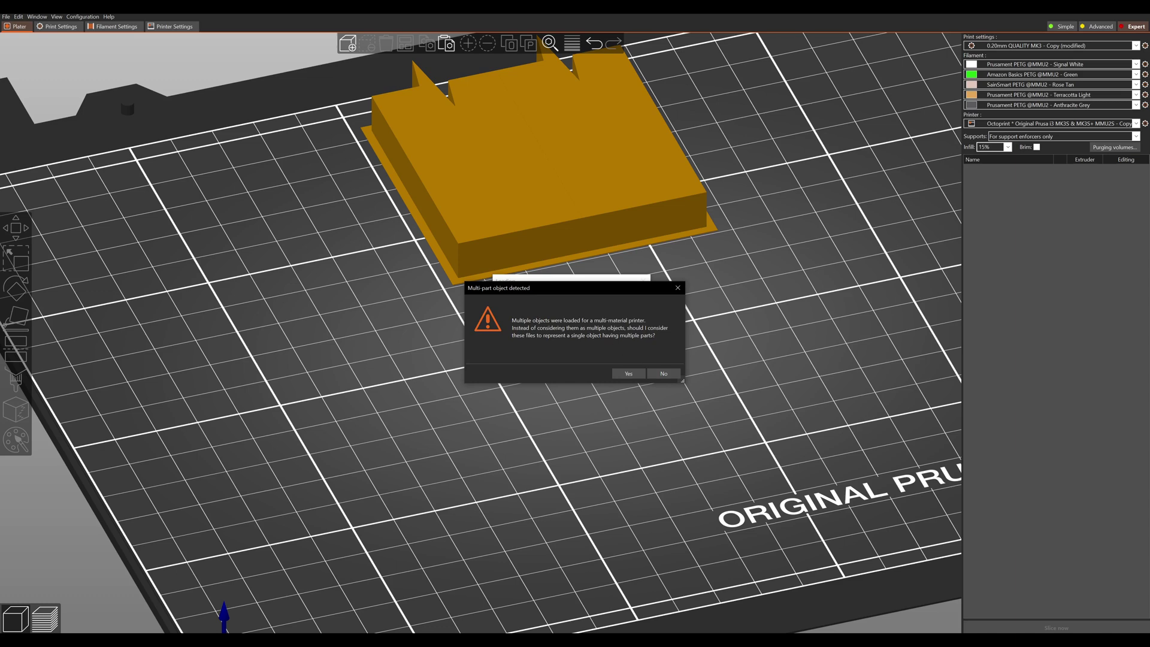
- Load the four files as one multi-part object and deselect it
{"action": "left_click", "coordinate": [627, 373]}
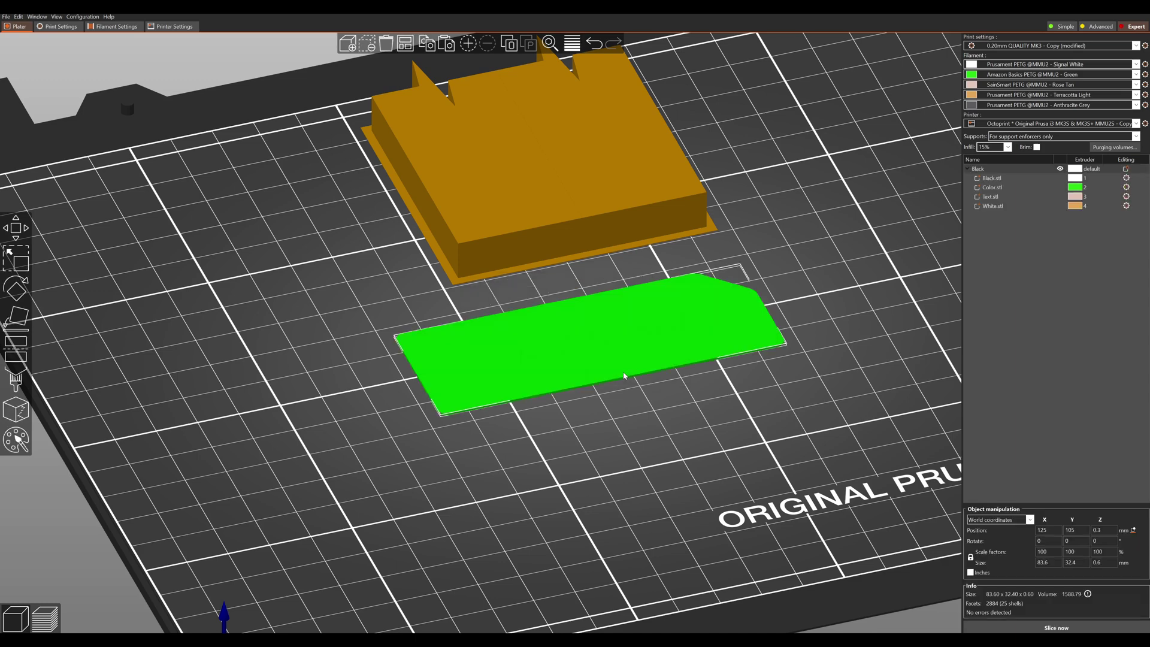
{"action": "left_click", "coordinate": [669, 404]}
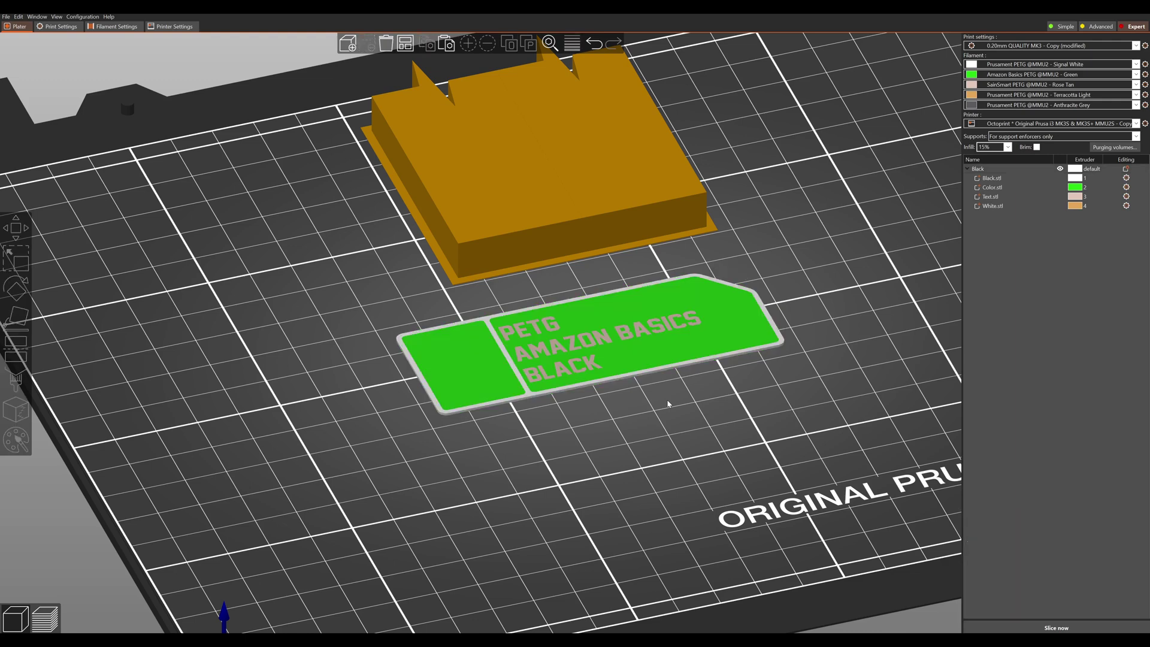
- Go through the Black, White and Text parts in the object list to set their filaments
{"action": "left_click", "coordinate": [1078, 179]}
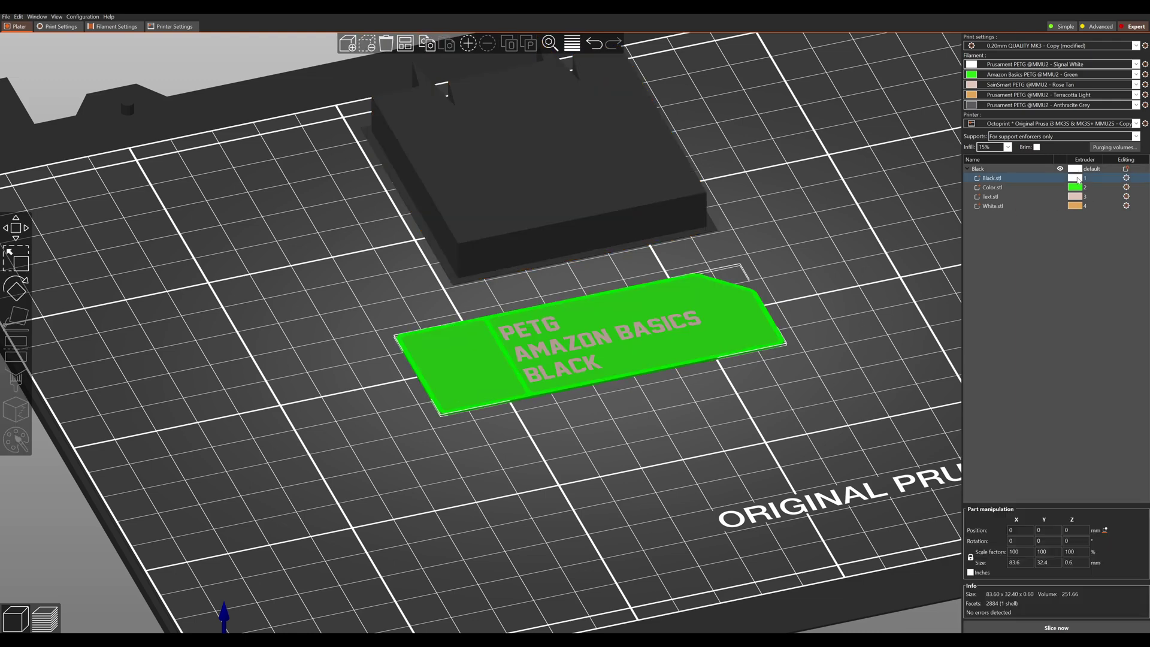
{"action": "scroll", "coordinate": [1078, 179], "scroll_direction": "down", "scroll_amount": 4}
{"action": "scroll", "coordinate": [1077, 188], "scroll_direction": "down", "scroll_amount": 3}
{"action": "left_click", "coordinate": [1076, 206]}
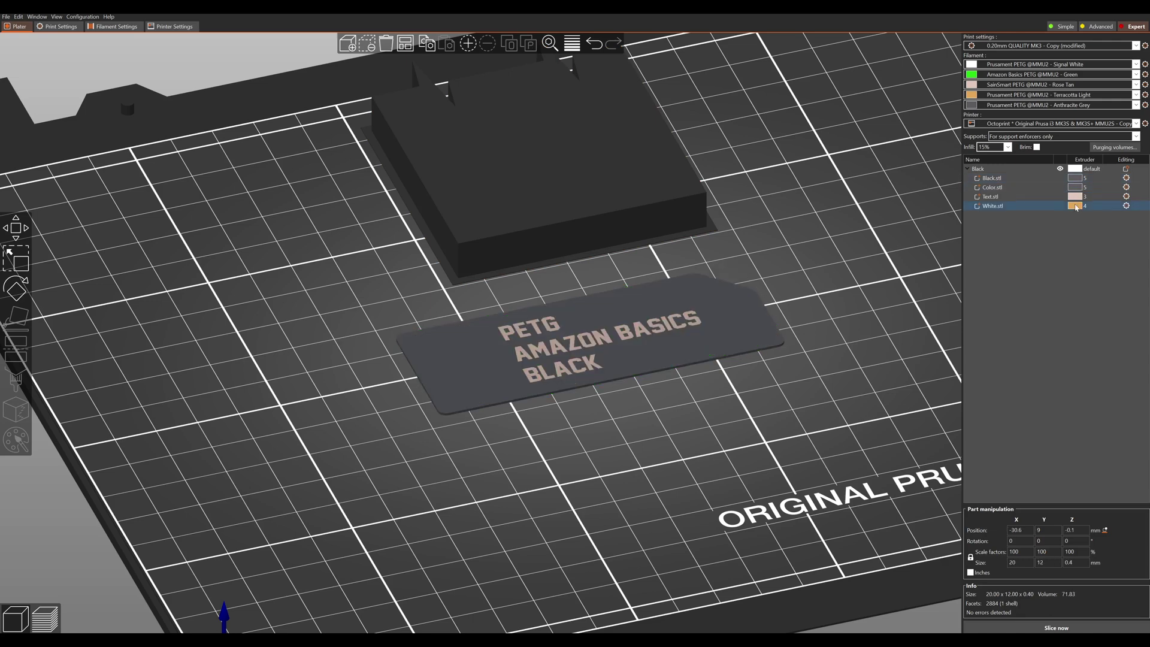
{"action": "scroll", "coordinate": [1076, 206], "scroll_direction": "up", "scroll_amount": 3}
{"action": "left_click", "coordinate": [1077, 197]}
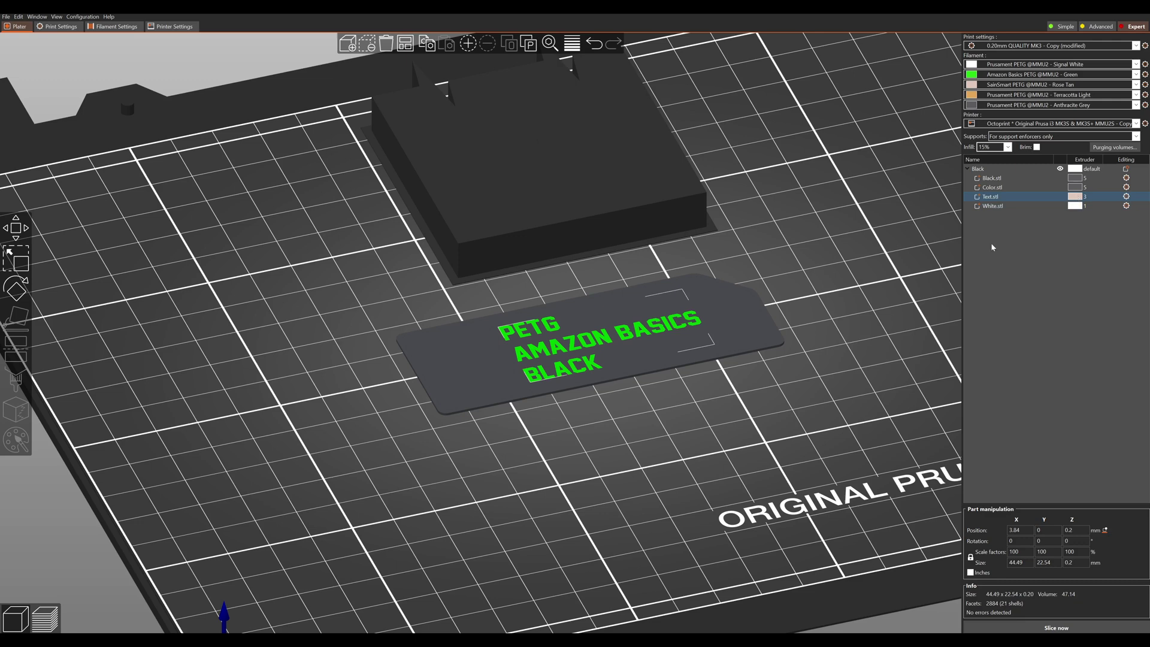
{"action": "left_click", "coordinate": [1076, 198]}
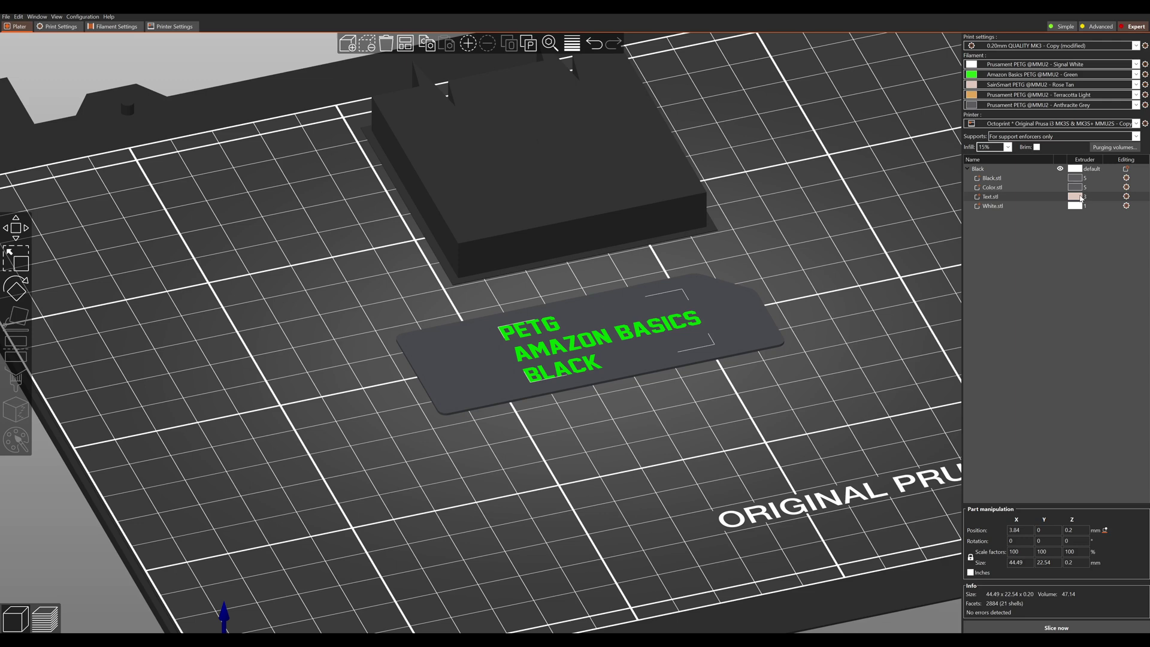
- Assign filament 1 to the Text part so the lettering shows white
{"action": "key", "text": "5"}
{"action": "left_click_drag", "start_coordinate": [848, 249], "coordinate": [956, 177]}
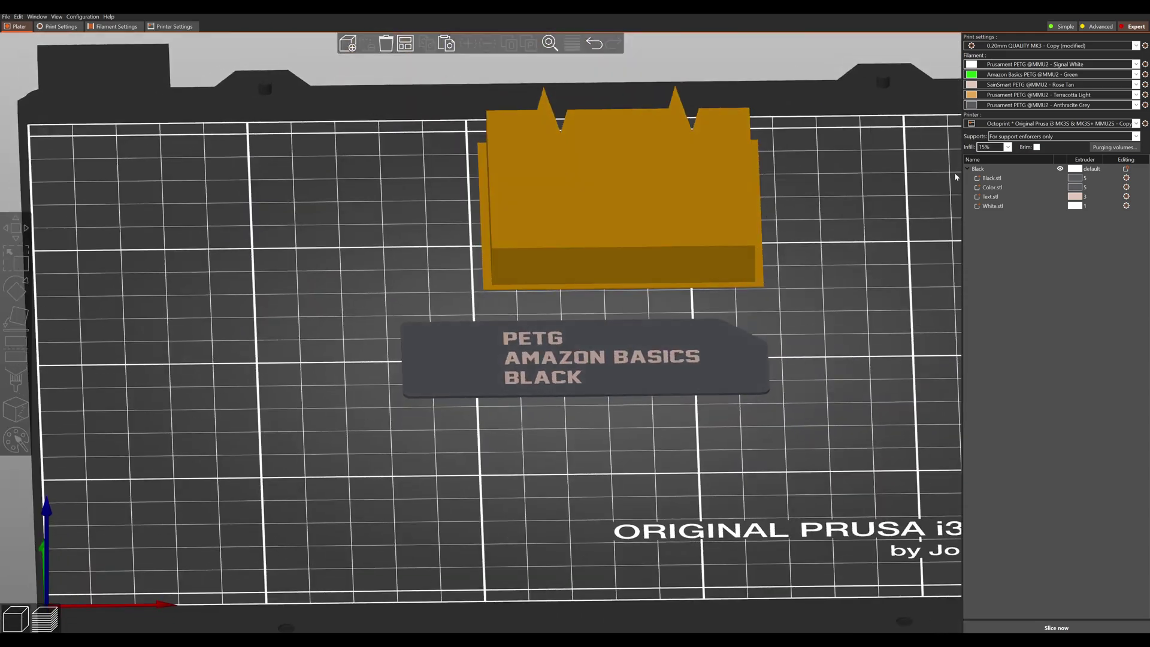
{"action": "left_click", "coordinate": [1074, 197]}
{"action": "left_click", "coordinate": [1075, 207]}
{"action": "left_click_drag", "start_coordinate": [886, 257], "coordinate": [820, 303]}
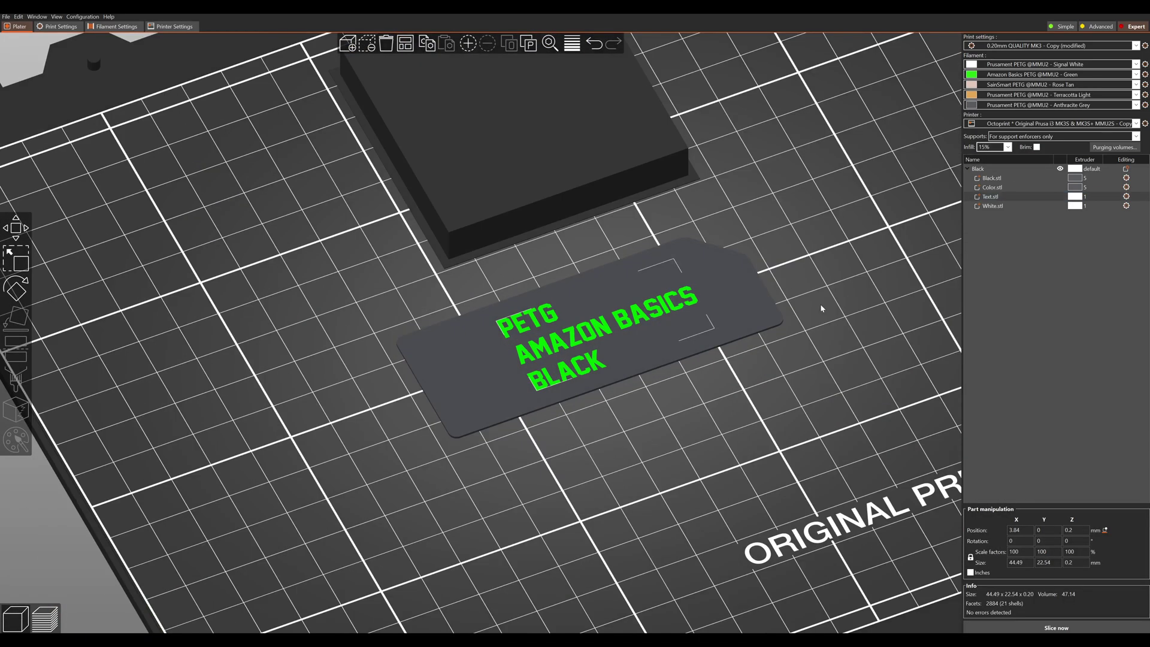
{"action": "left_click", "coordinate": [820, 303]}
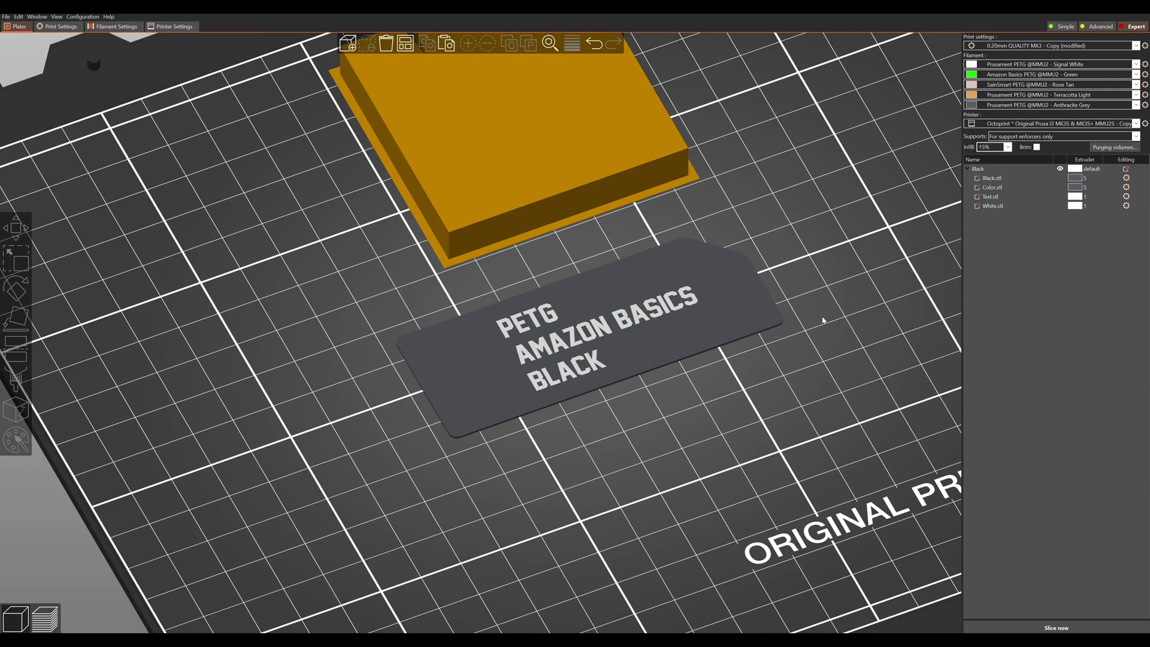
- Rotate the swatch object 180° so its lettered face lies against the bed
{"action": "left_click_drag", "start_coordinate": [822, 320], "coordinate": [817, 318]}
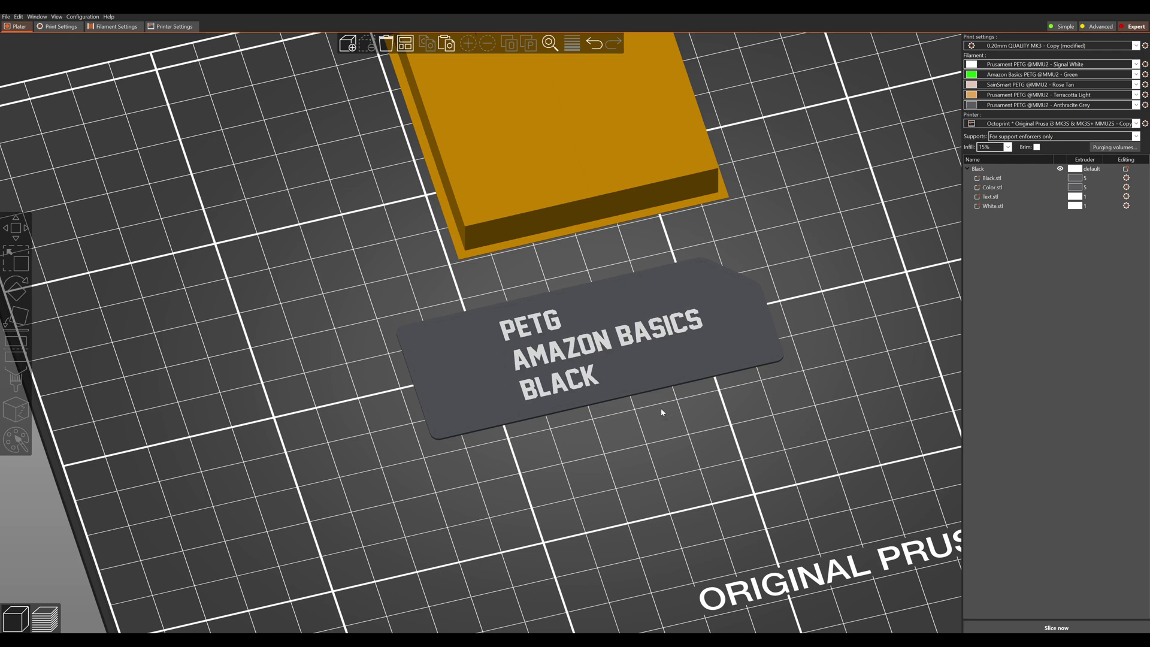
{"action": "left_click", "coordinate": [629, 353]}
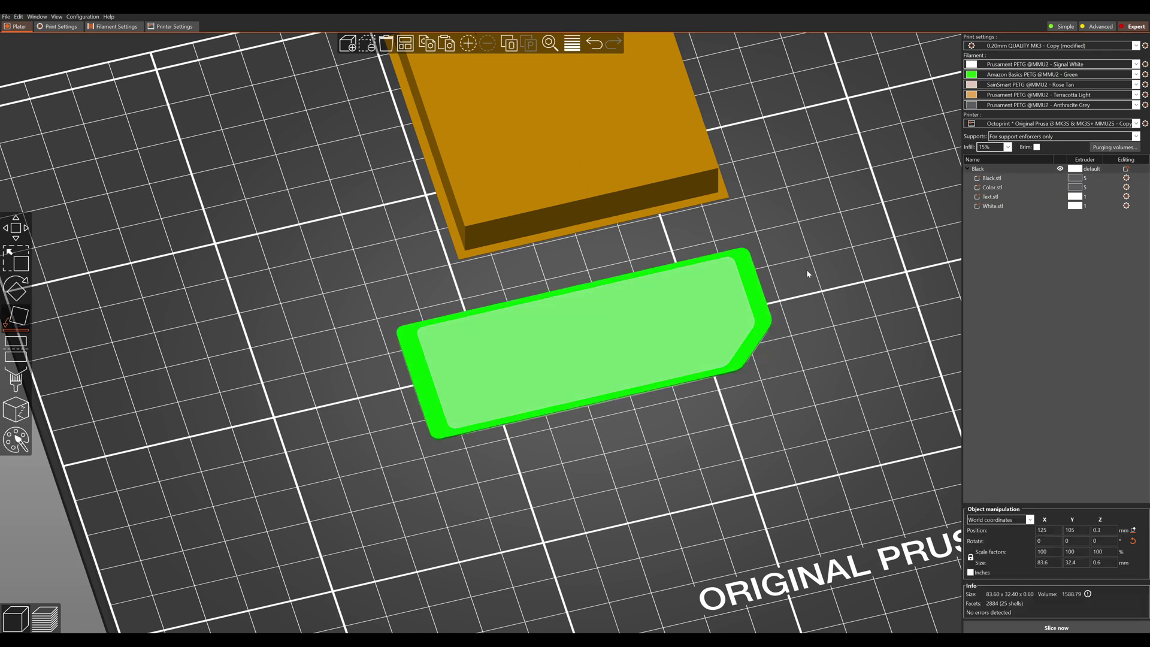
{"action": "key", "text": "r"}
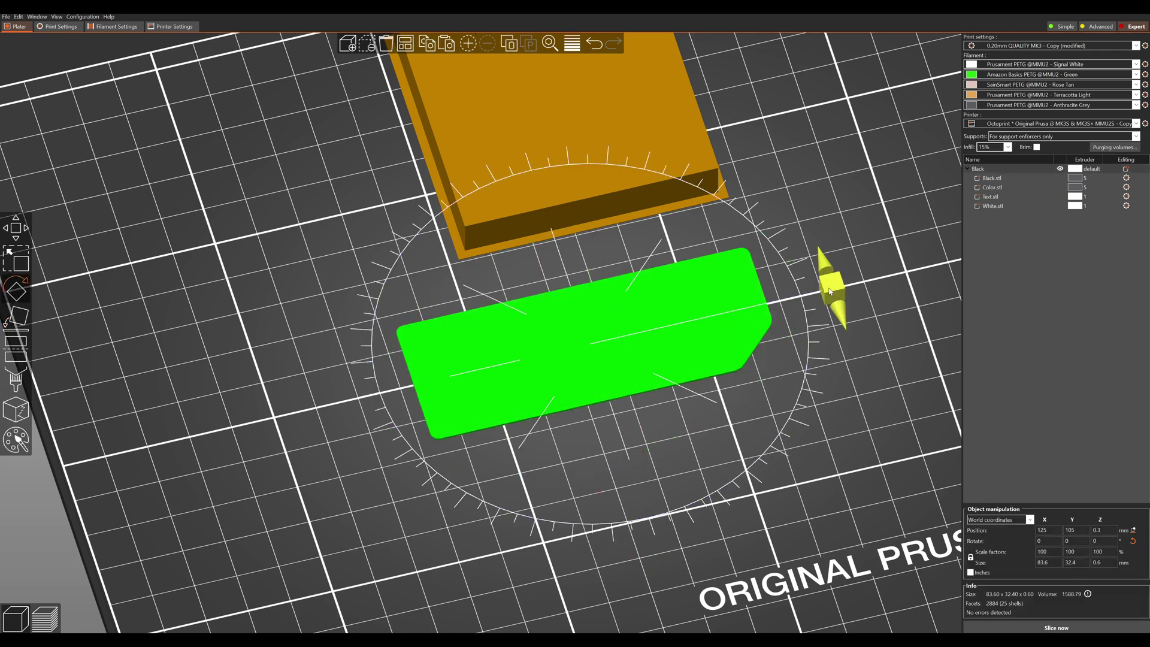
{"action": "left_click_drag", "start_coordinate": [828, 285], "coordinate": [500, 377]}
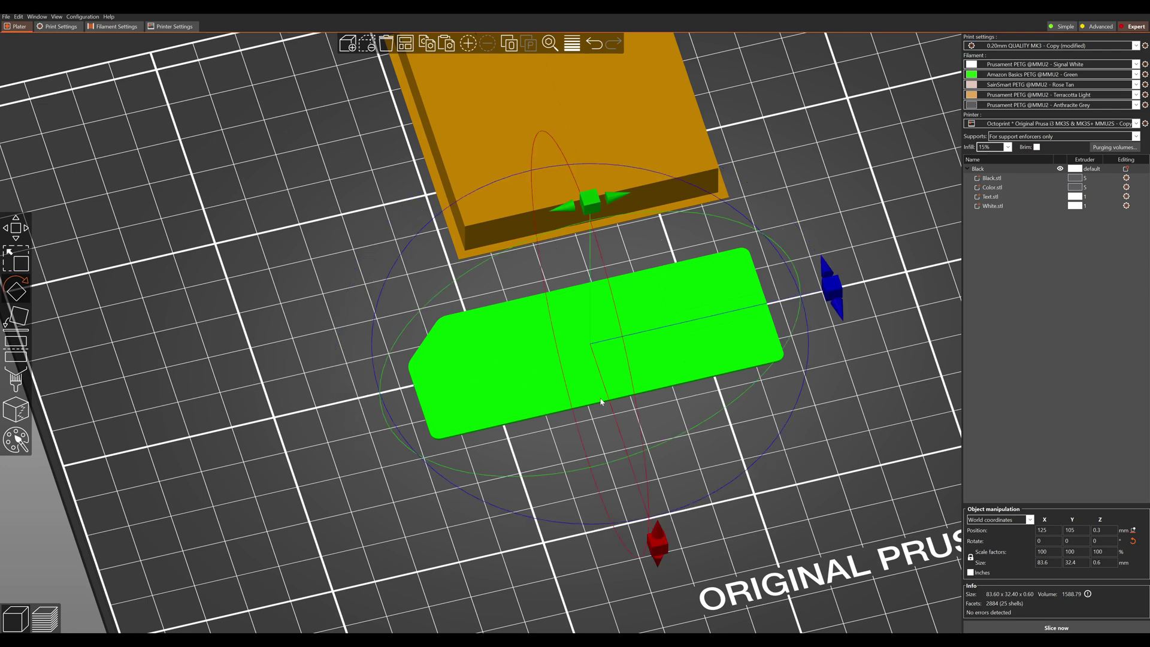
{"action": "left_click_drag", "start_coordinate": [836, 454], "coordinate": [833, 453]}
{"action": "left_click", "coordinate": [828, 455]}
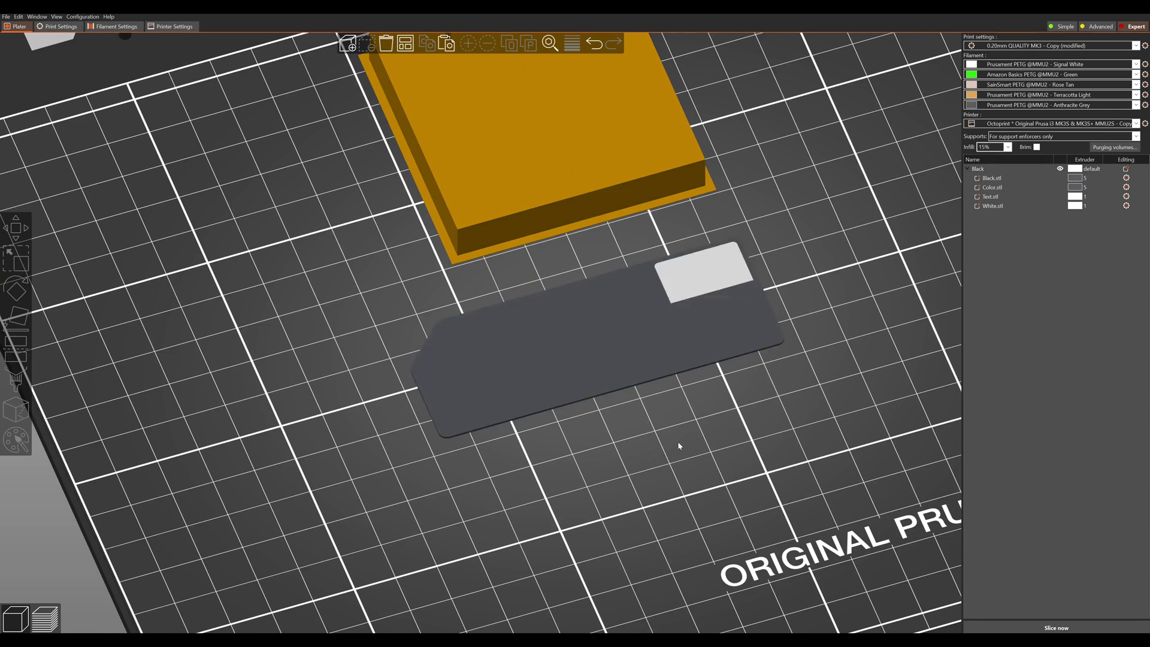
{"action": "key", "text": "0"}
{"action": "scroll", "coordinate": [699, 419], "scroll_direction": "up", "scroll_amount": 3}
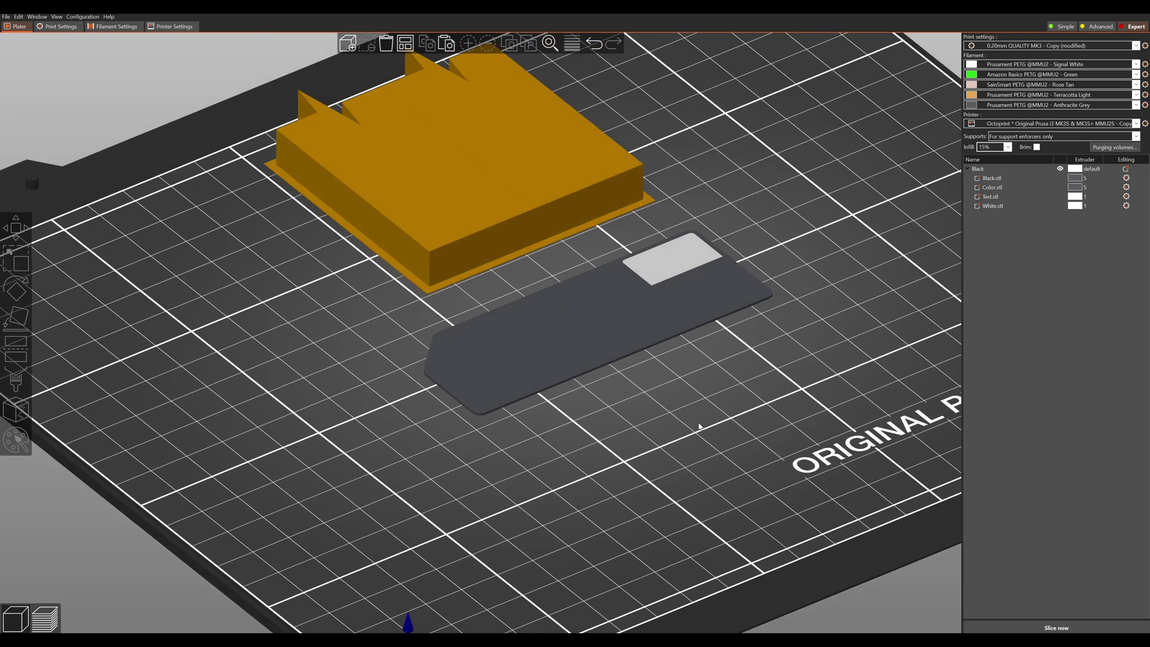